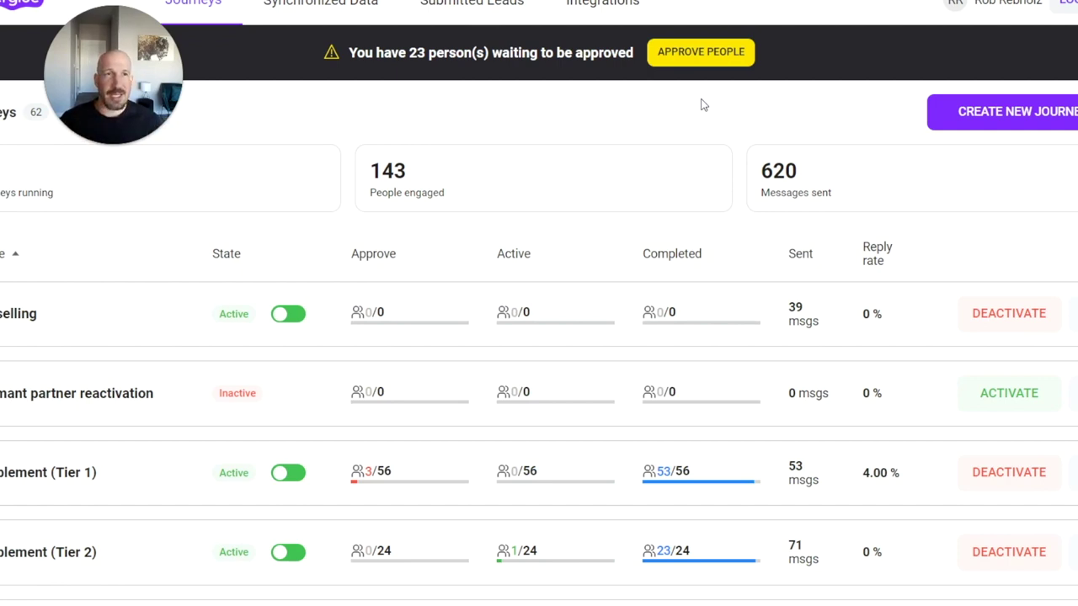
Step: Start a new journey from the dormant partner Reactivation template and name it "We miss you"
click(967, 108)
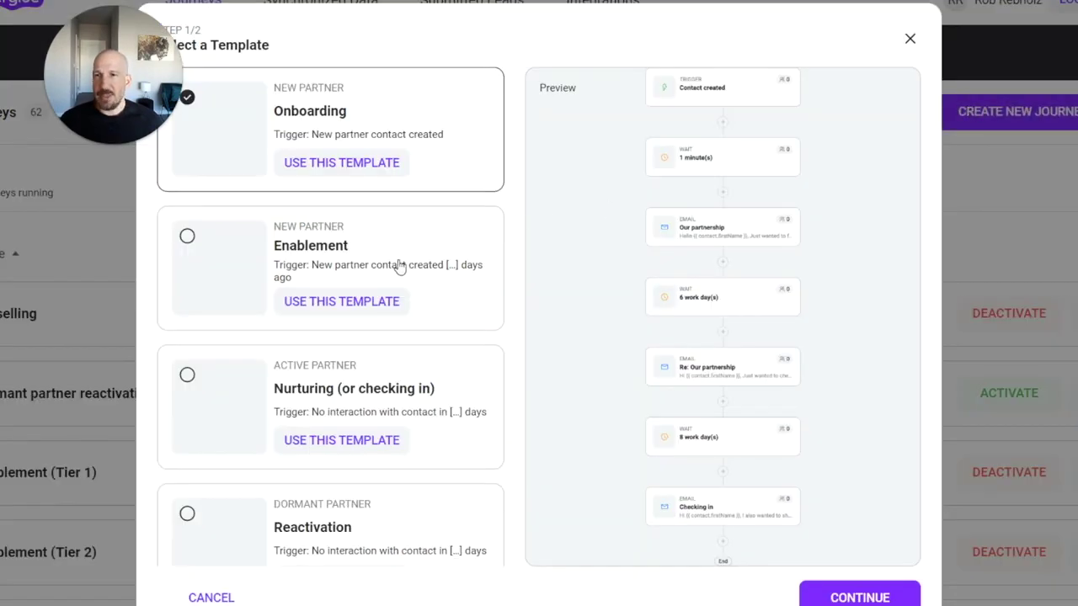
scroll(399, 266, down, 5)
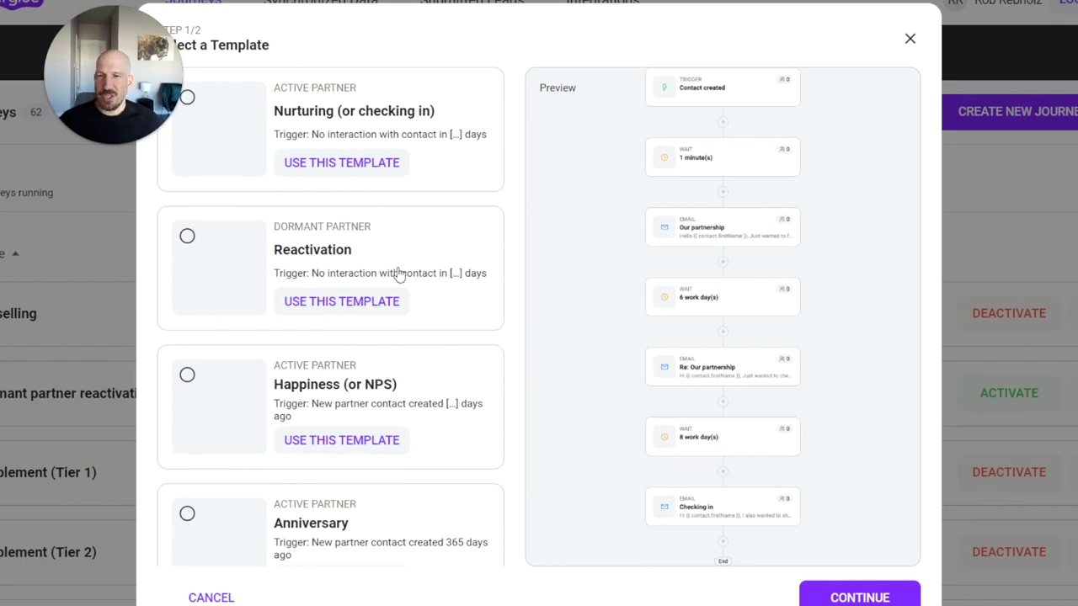
click(399, 275)
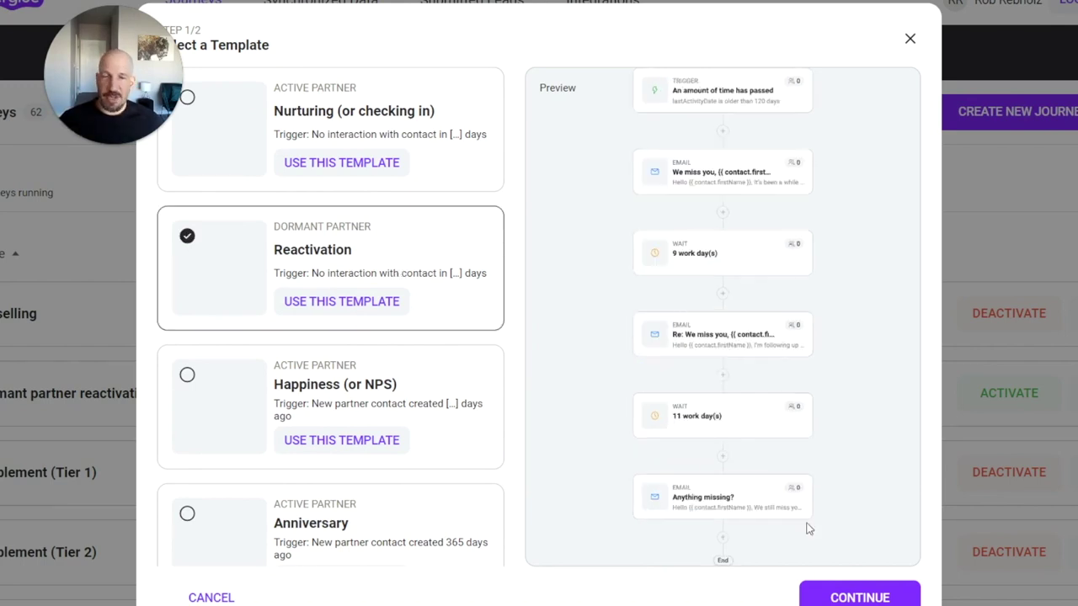
click(860, 594)
click(508, 206)
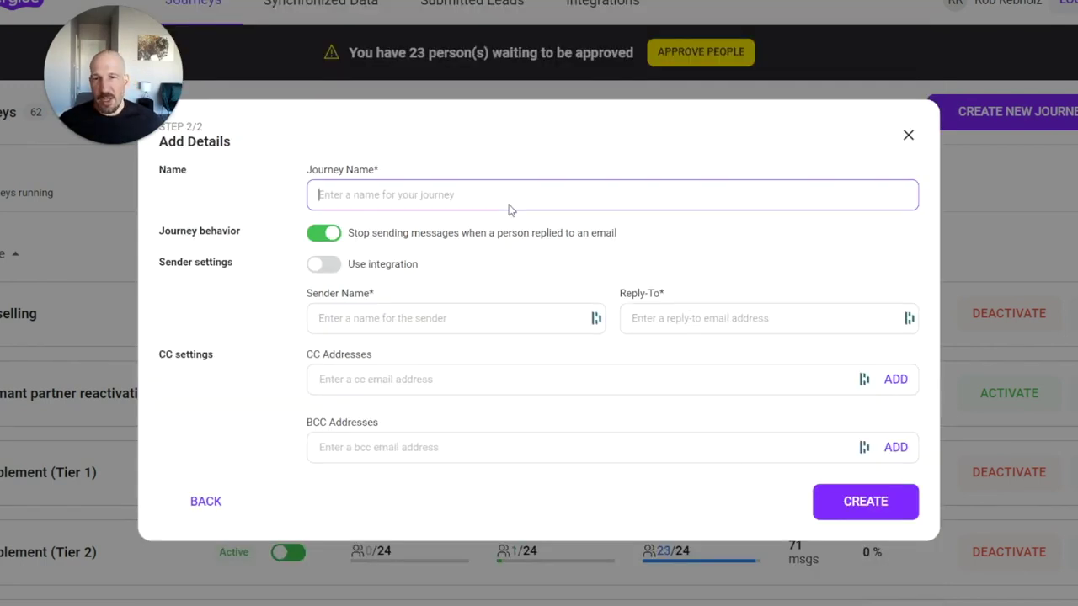
text(We miss you)
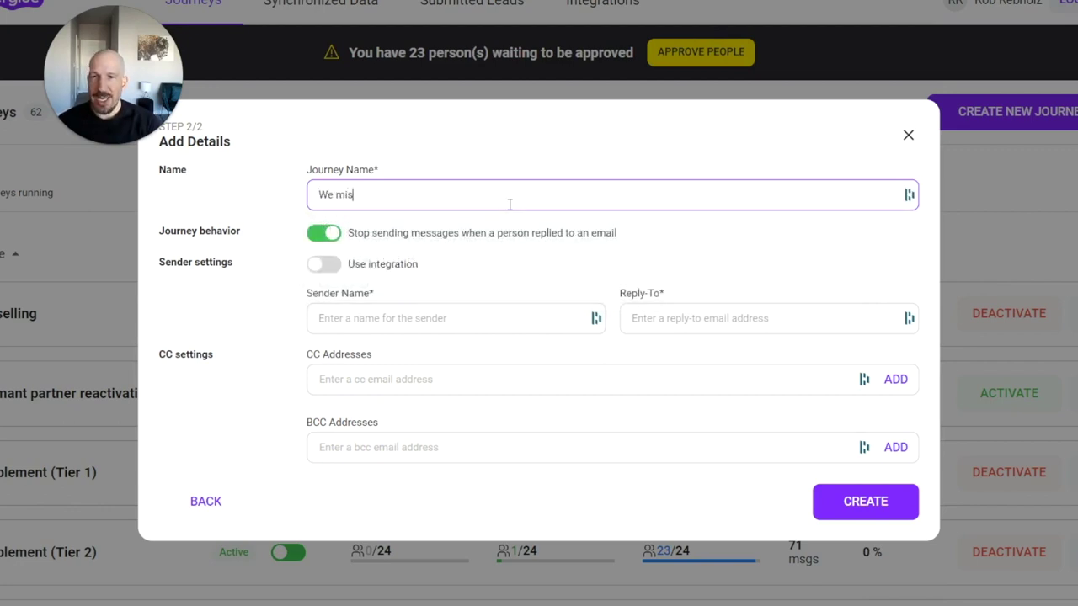
Step: Turn on the sender integration, select the presenter's Gmail account, enter the sender's first name, and create the journey
click(325, 264)
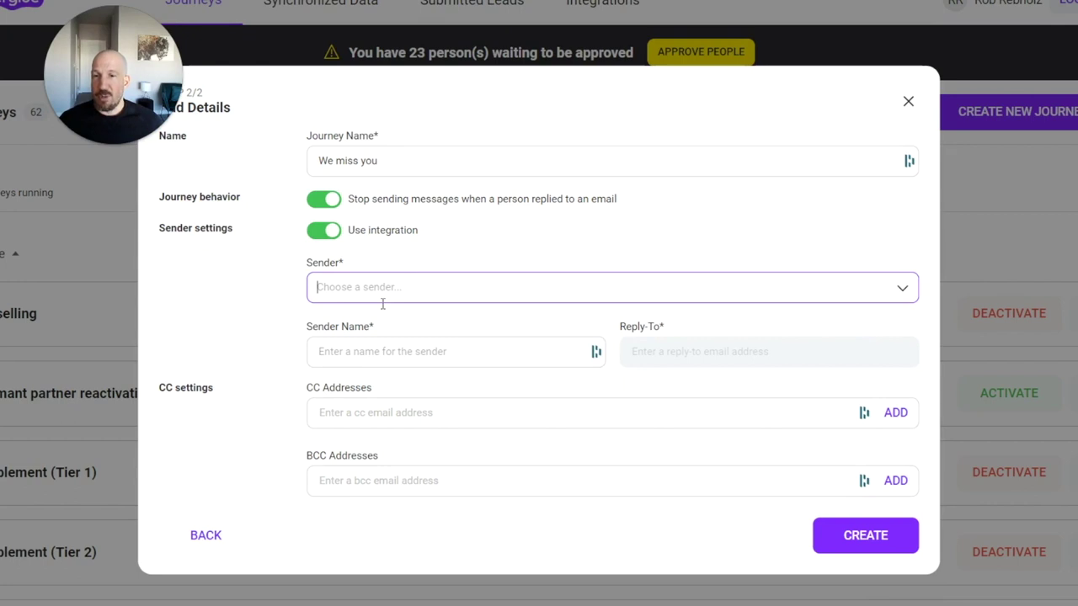
click(457, 288)
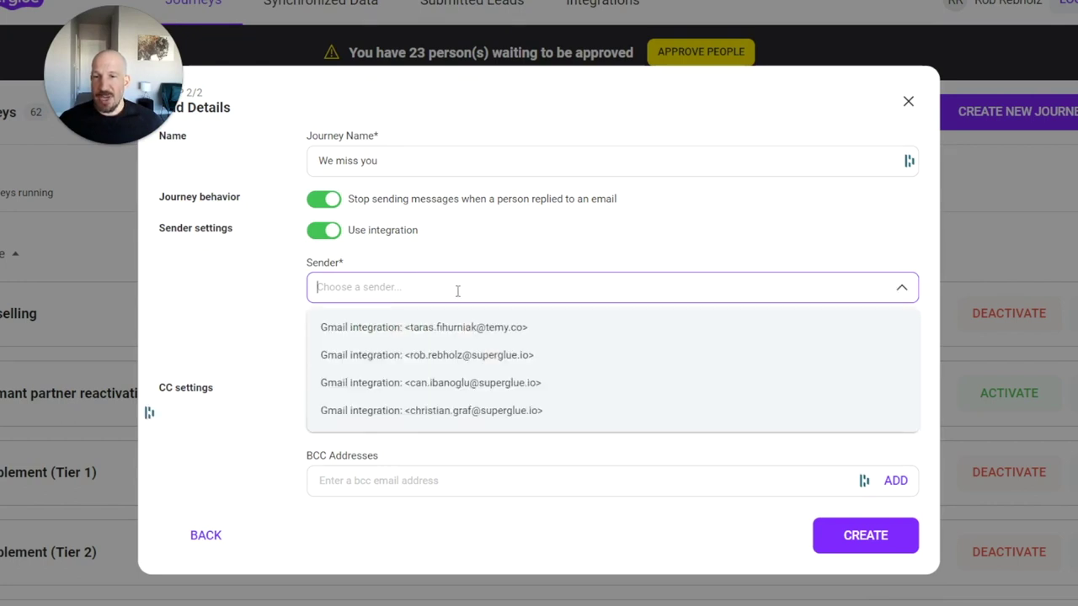
click(472, 355)
click(392, 351)
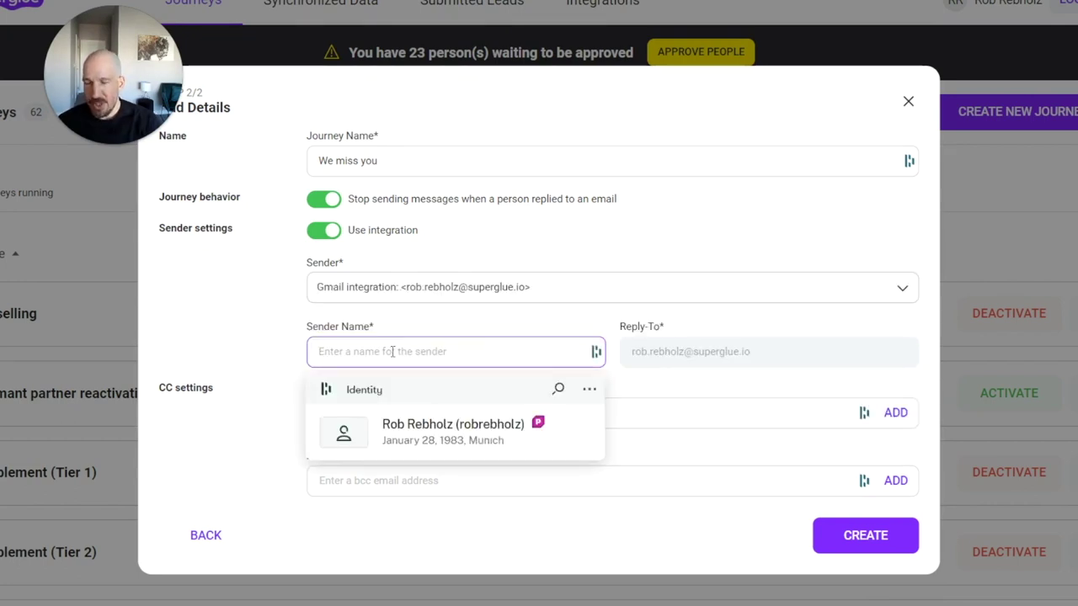
text(Rob)
click(246, 334)
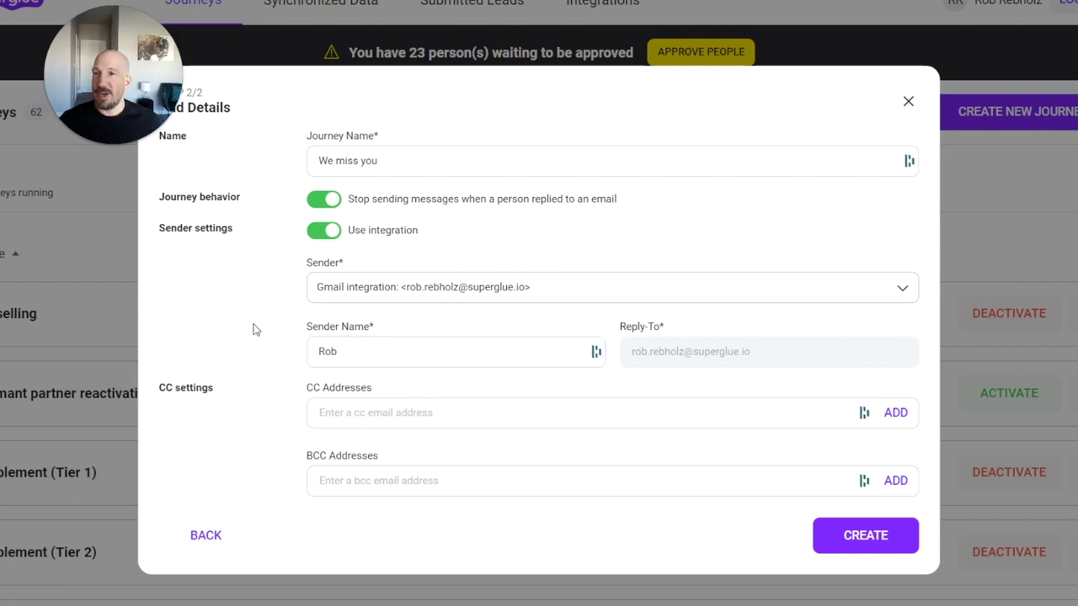
click(860, 549)
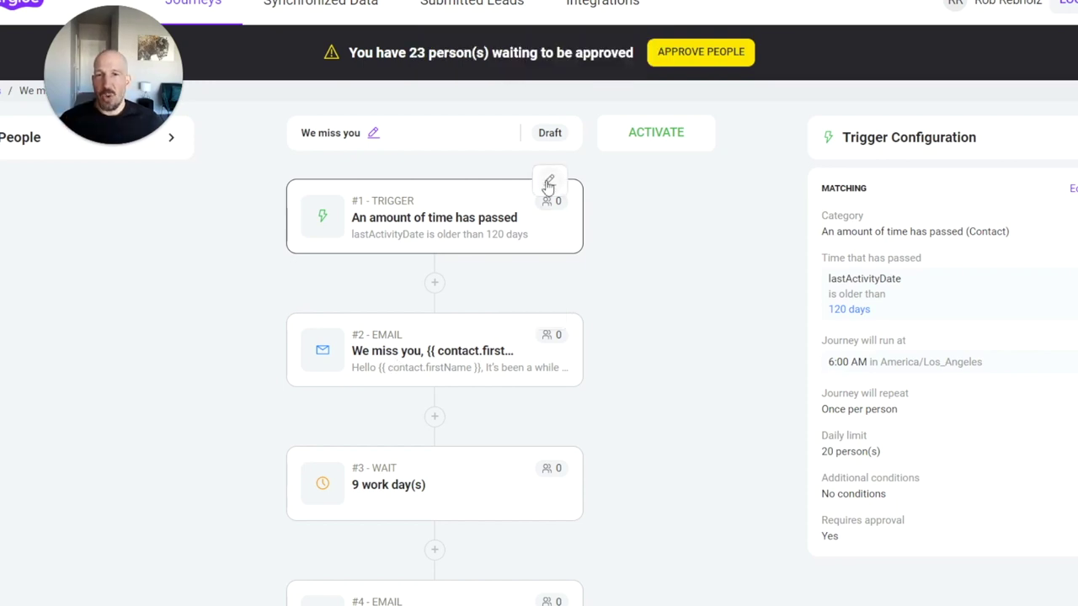
Step: Edit the journey's trigger so it fires when lastActivityDate is older than 90 days
click(550, 183)
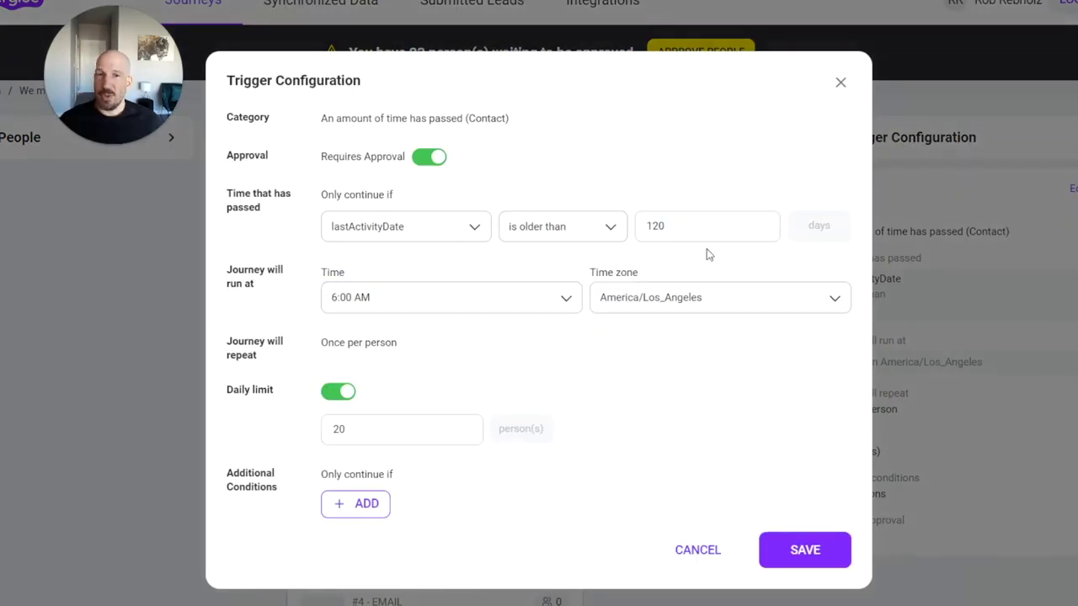
drag(656, 229, 555, 237)
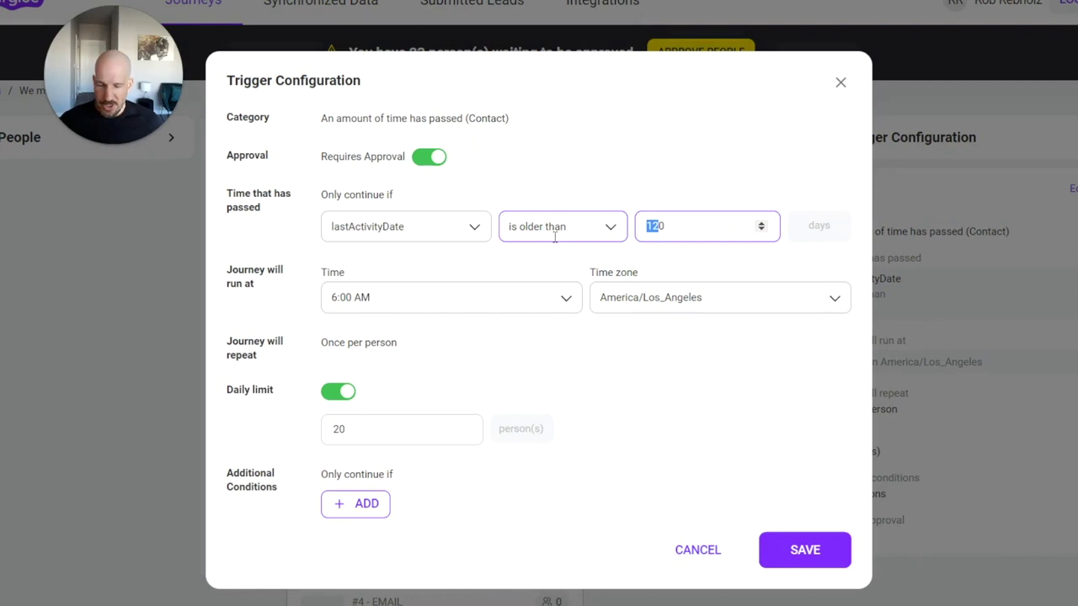
text(90)
click(553, 379)
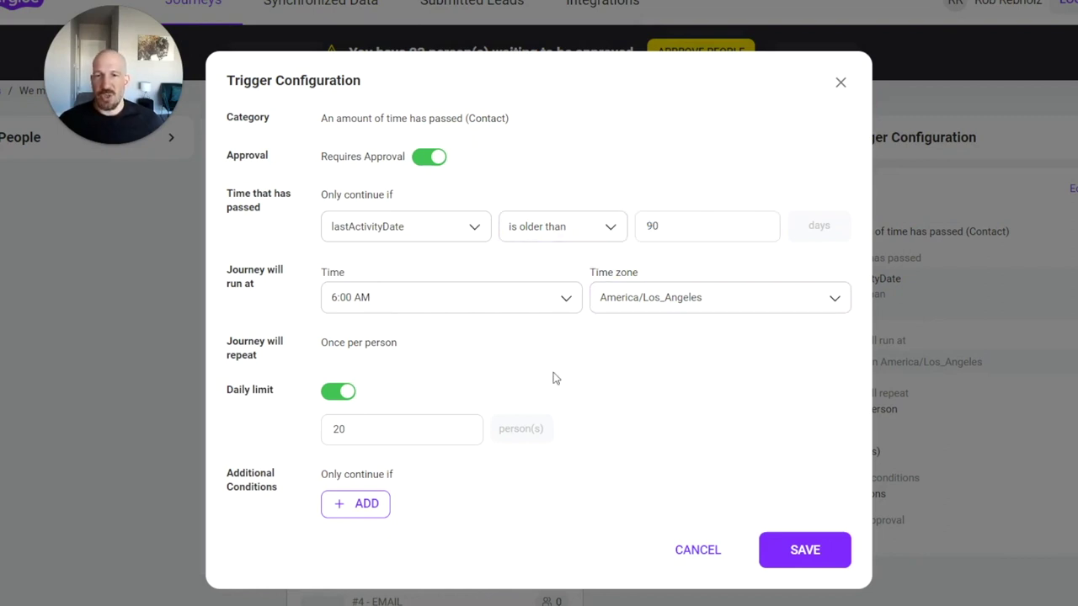
Step: Add an additional trigger condition requiring custom1 to equal "Tech"
click(362, 505)
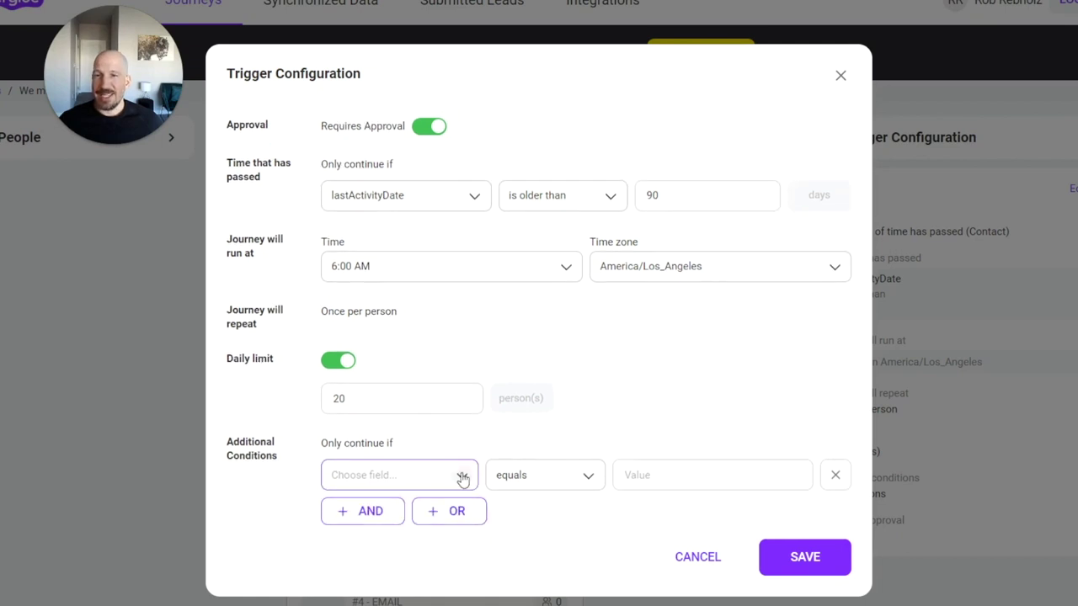
click(462, 477)
text(c)
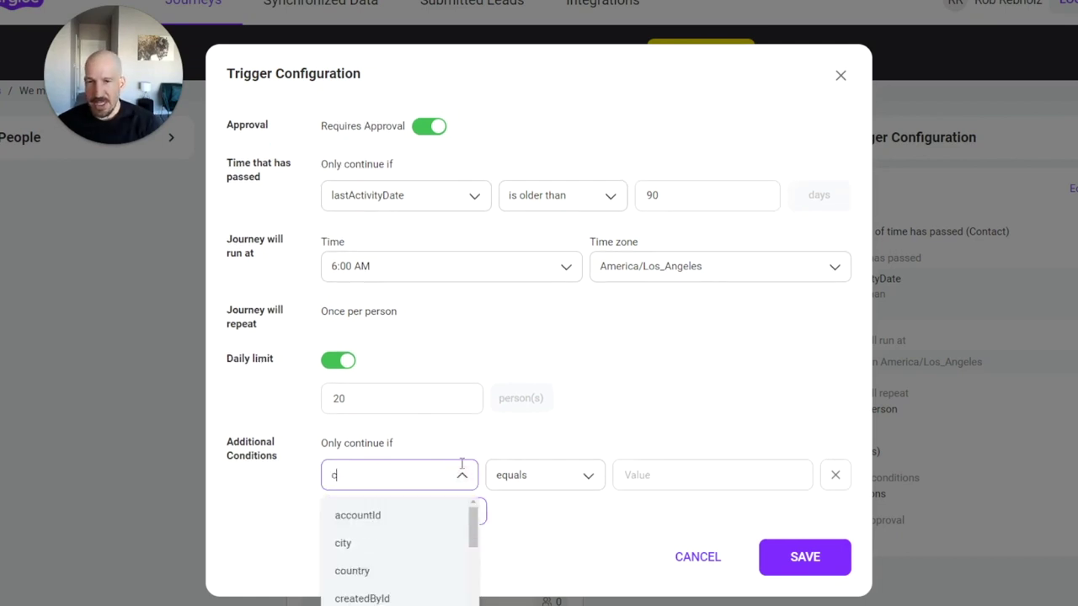
text(ustom)
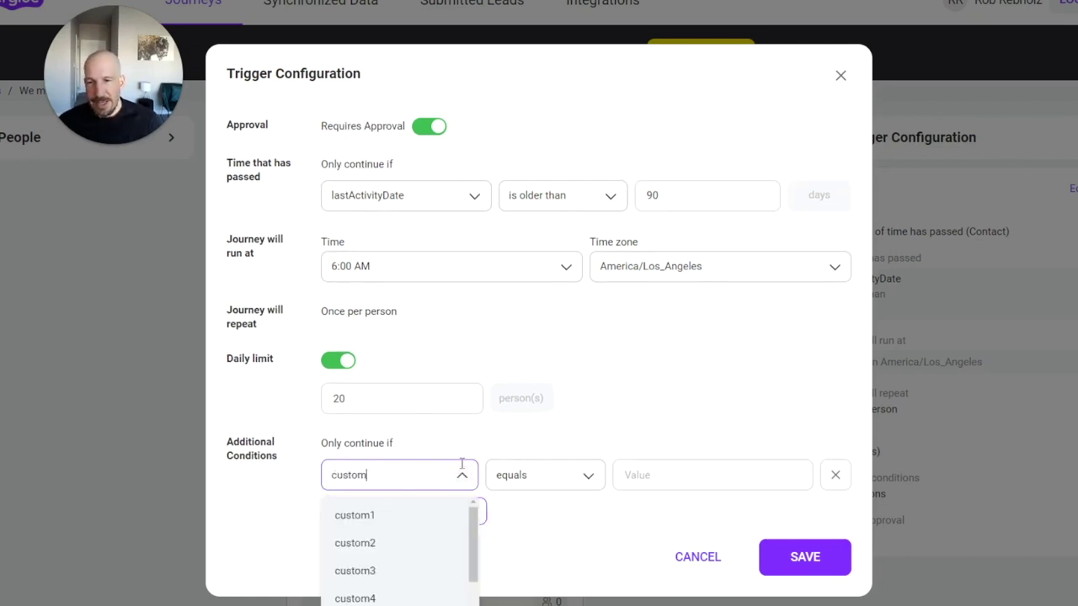
click(400, 514)
click(689, 477)
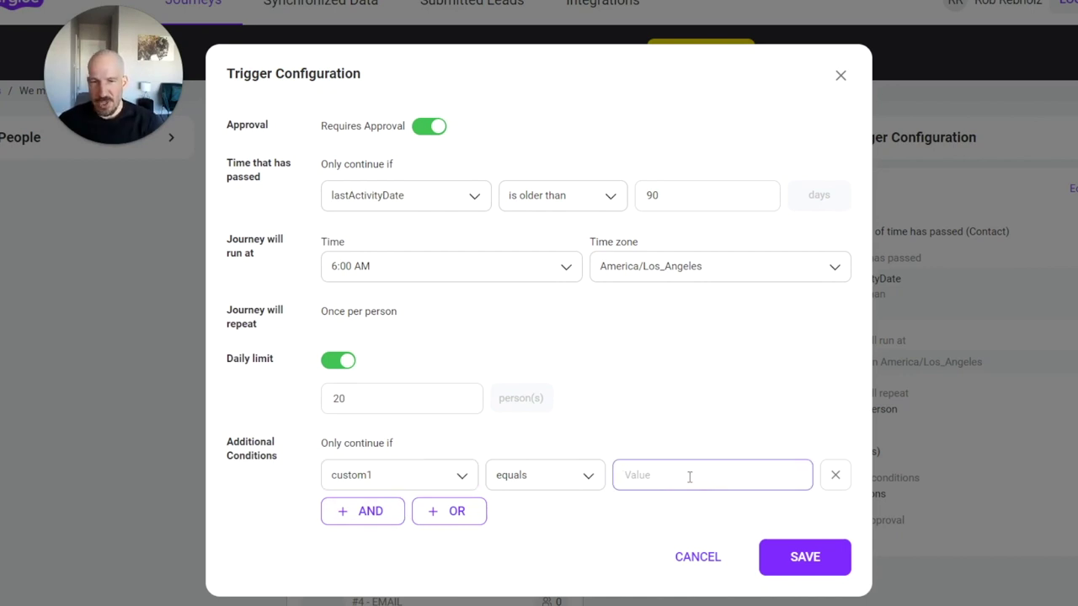
text(Tech)
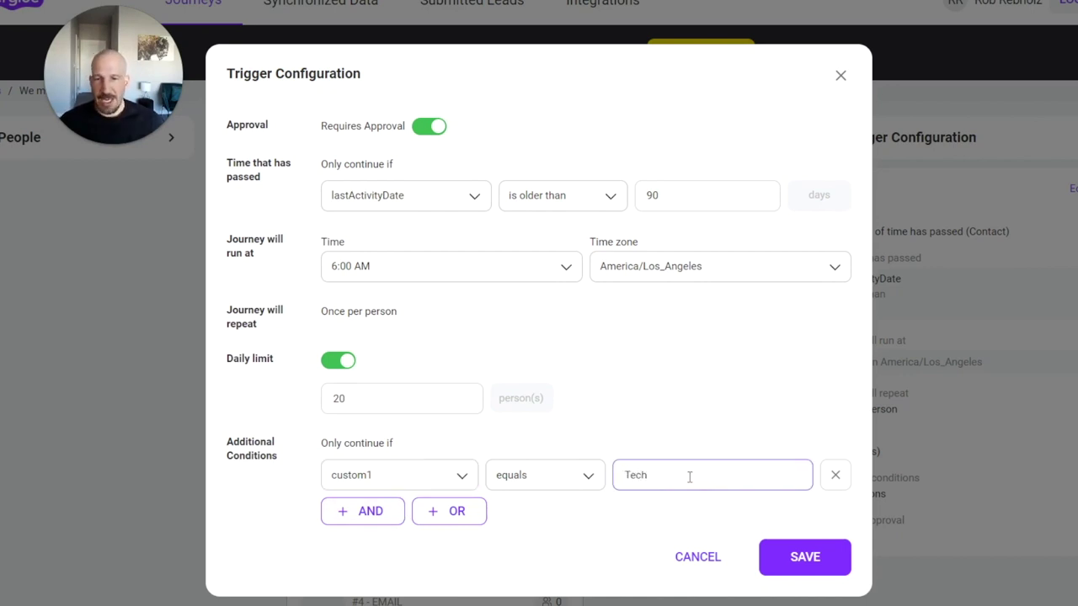
Step: Add a second AND condition requiring custom2 to equal "Tier 2" and save the trigger configuration
click(365, 515)
scroll(449, 511, down, 1)
click(457, 477)
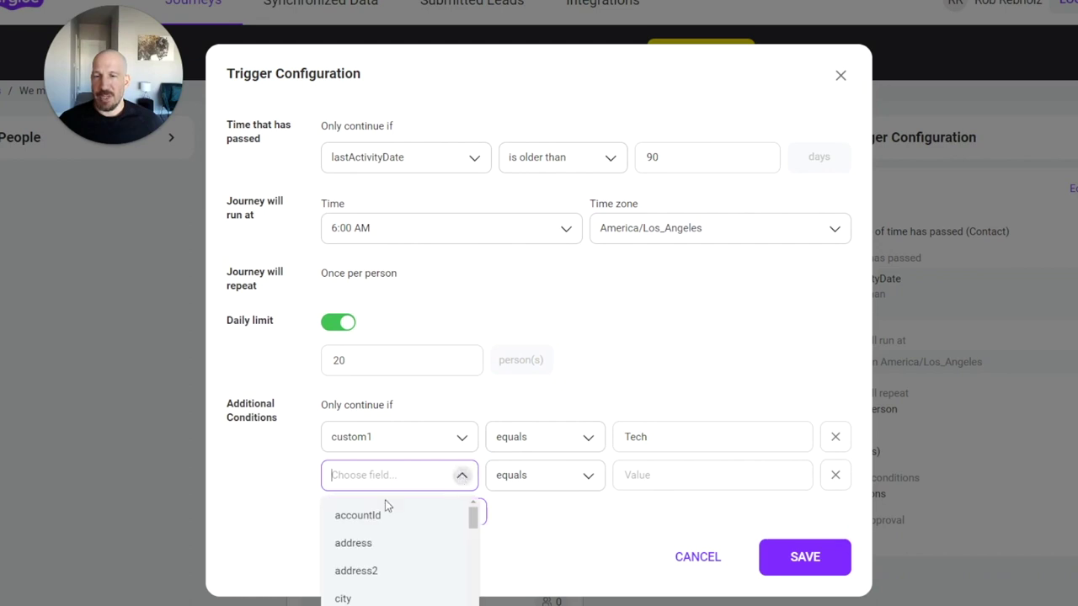
scroll(385, 505, down, 3)
click(425, 570)
click(632, 486)
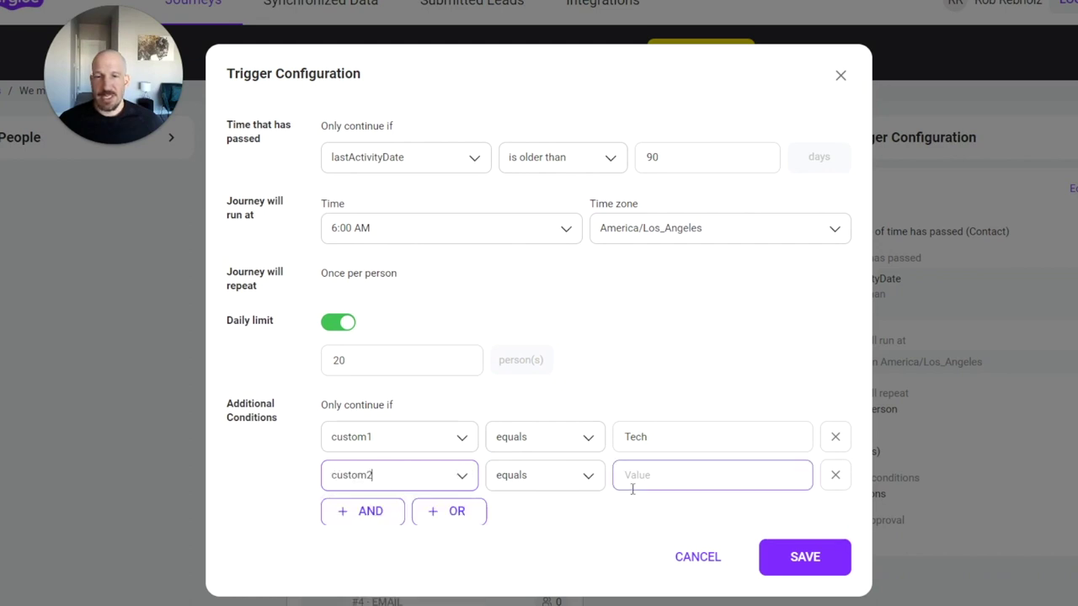
text(Tier )
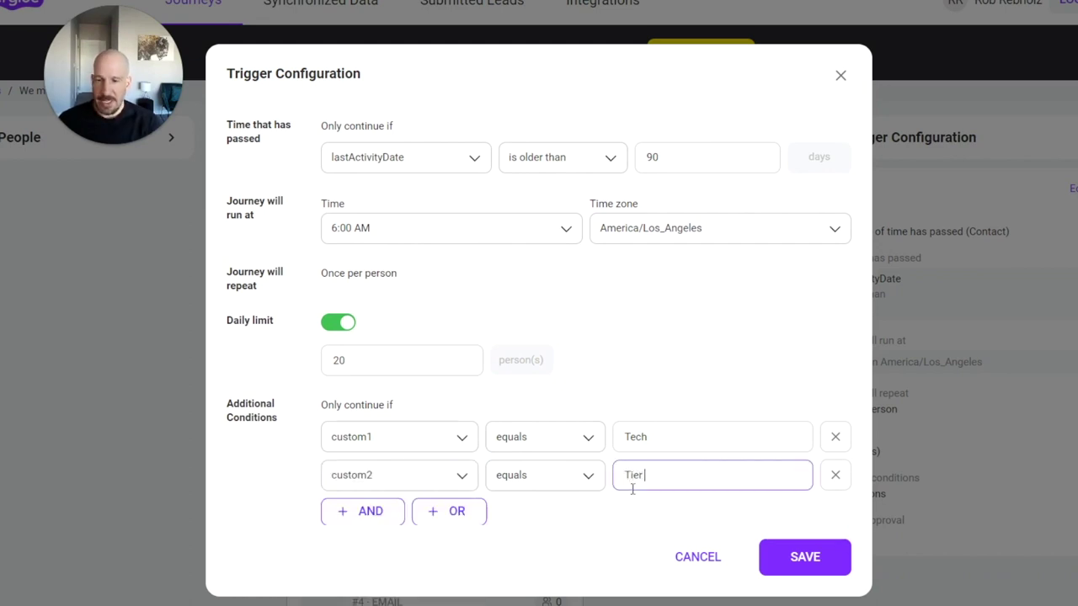
text(2)
scroll(664, 337, up, 2)
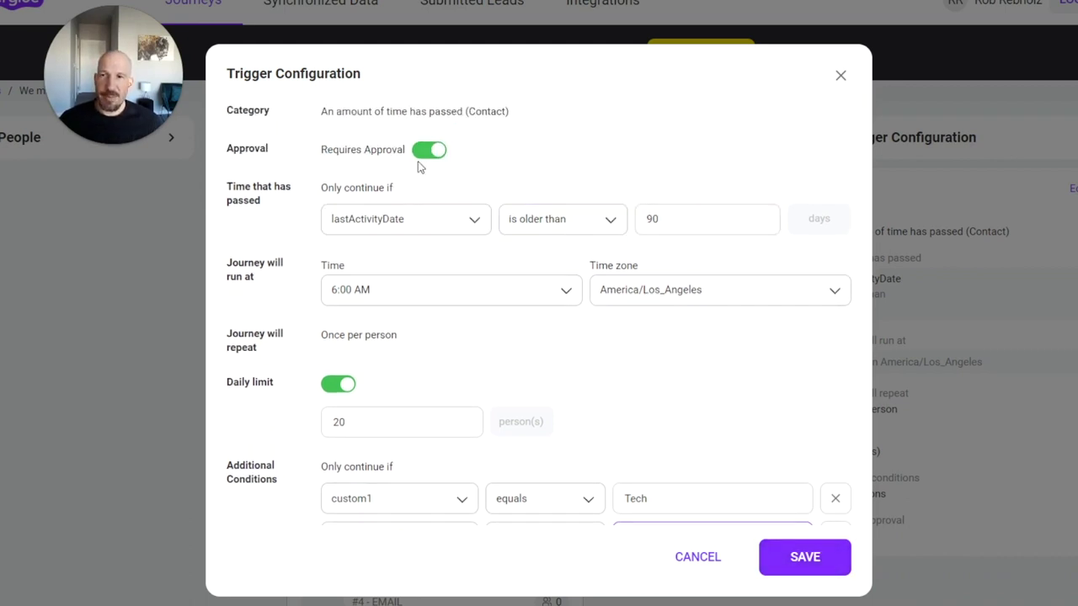
click(821, 559)
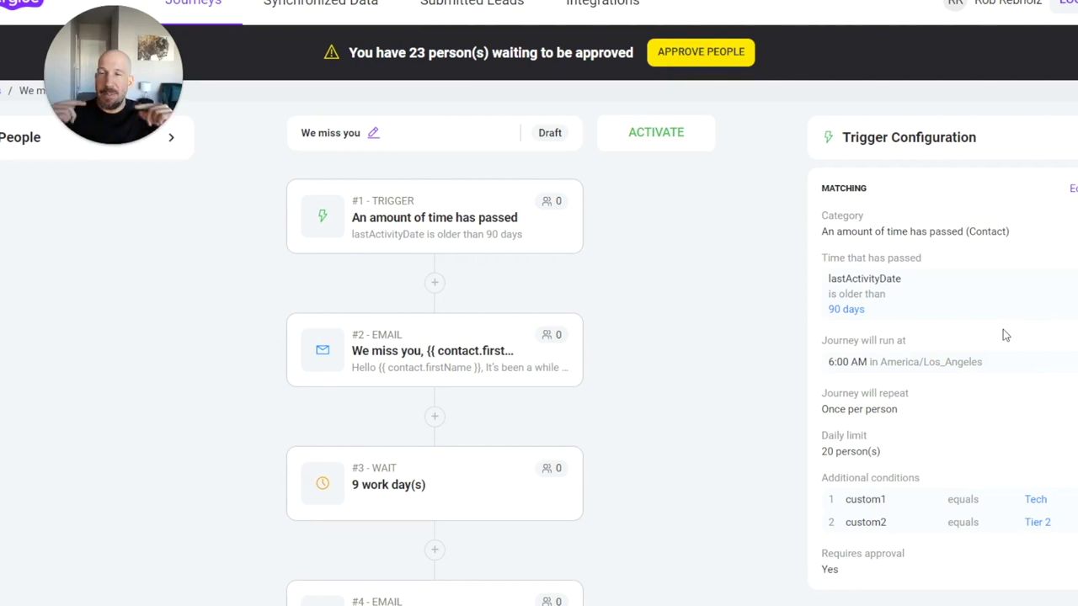
Step: In the people awaiting approval, remove the Account Executive's Re-activation entry and approve their Enablement (Tier 1) entry
click(703, 53)
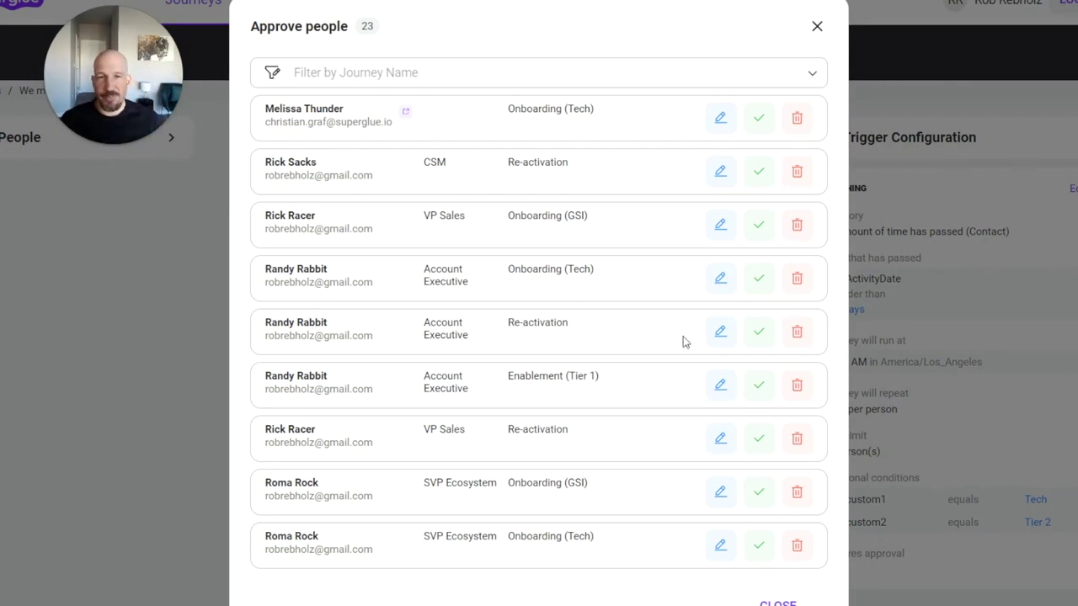
click(797, 333)
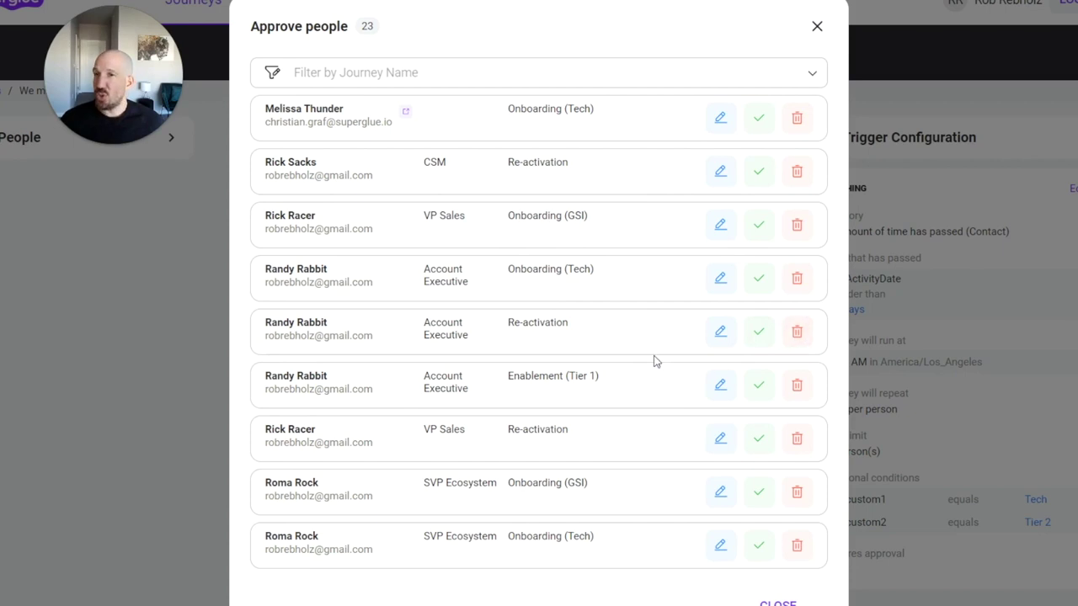
click(759, 332)
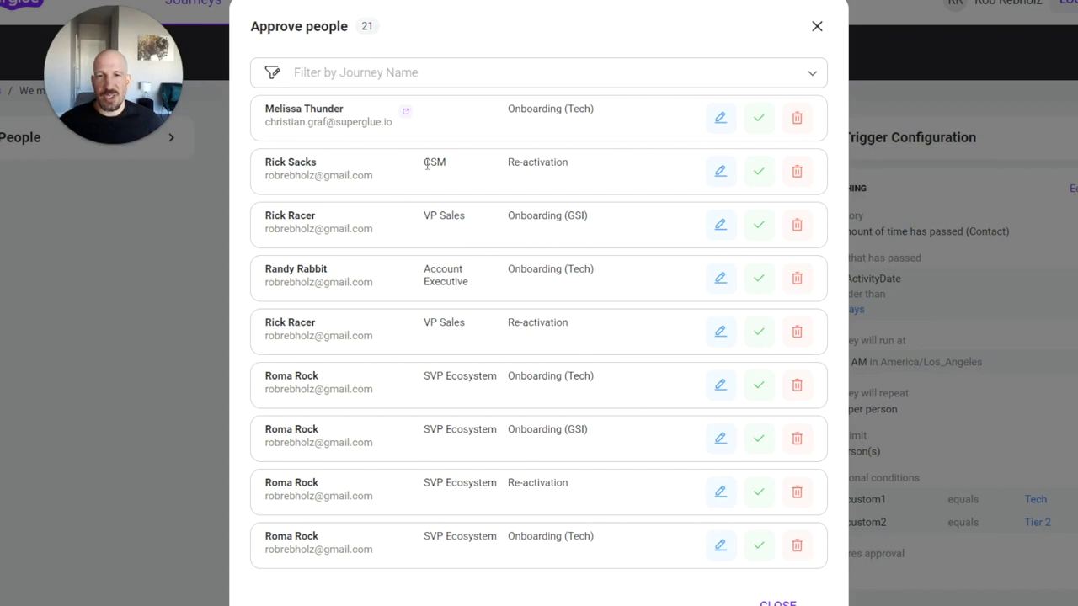
Step: Open the emails of the CSM's Re-activation entry for editing and insert the paragraph "Dreamforce..." after the first email's opening sentence
click(720, 173)
click(621, 306)
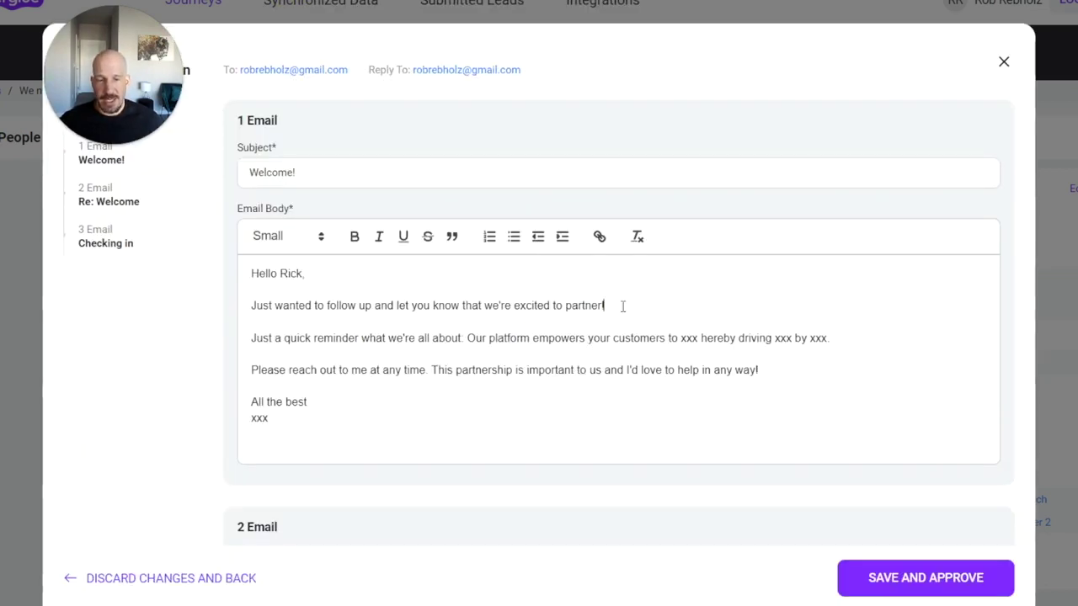
key(Return)
key(Return)
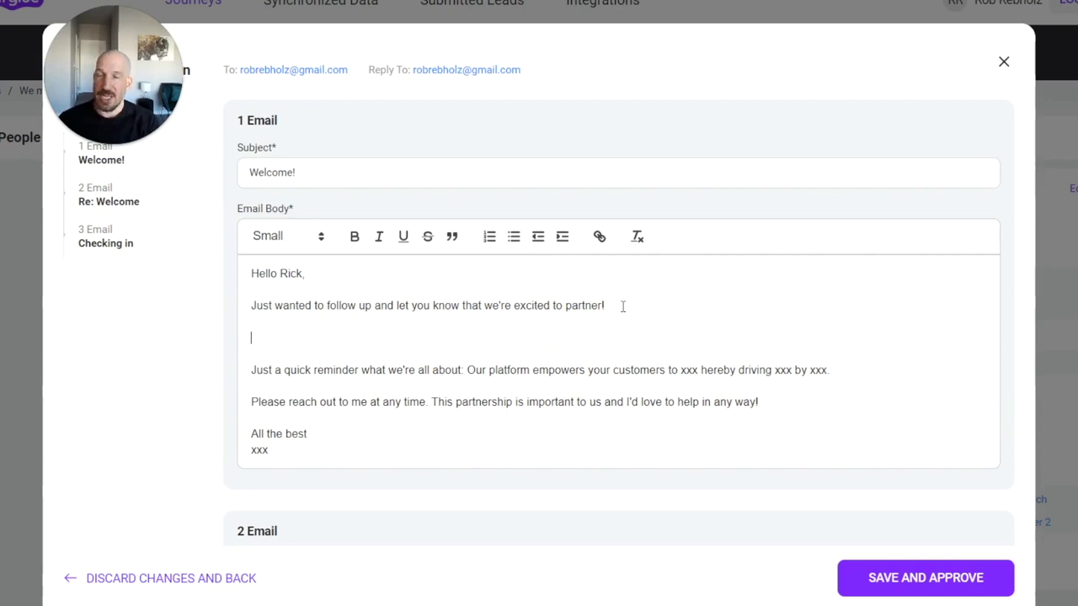
text(C)
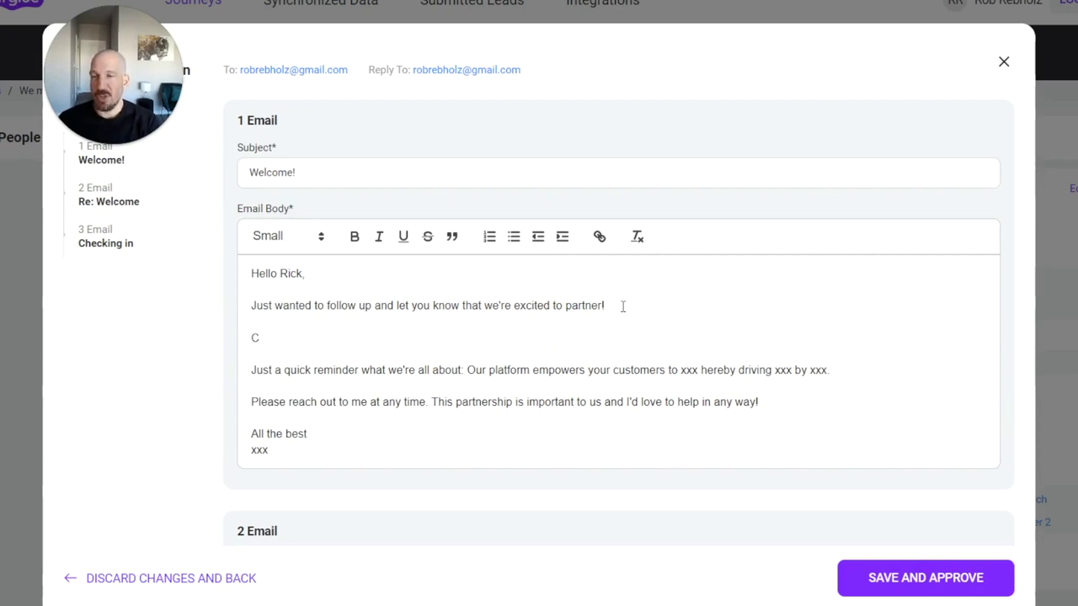
text(Dreamf)
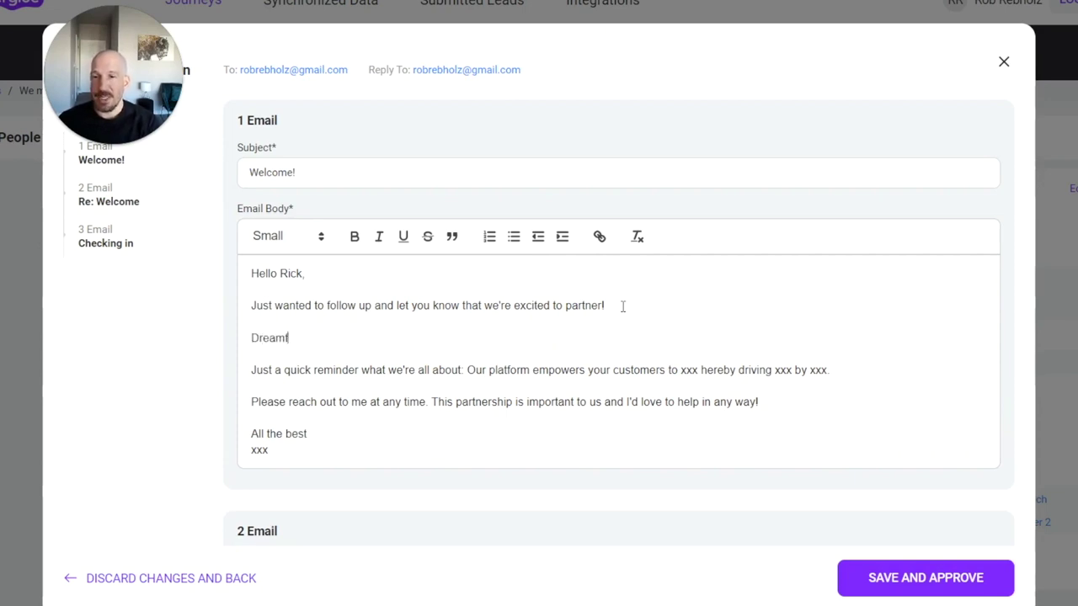
text(orce )
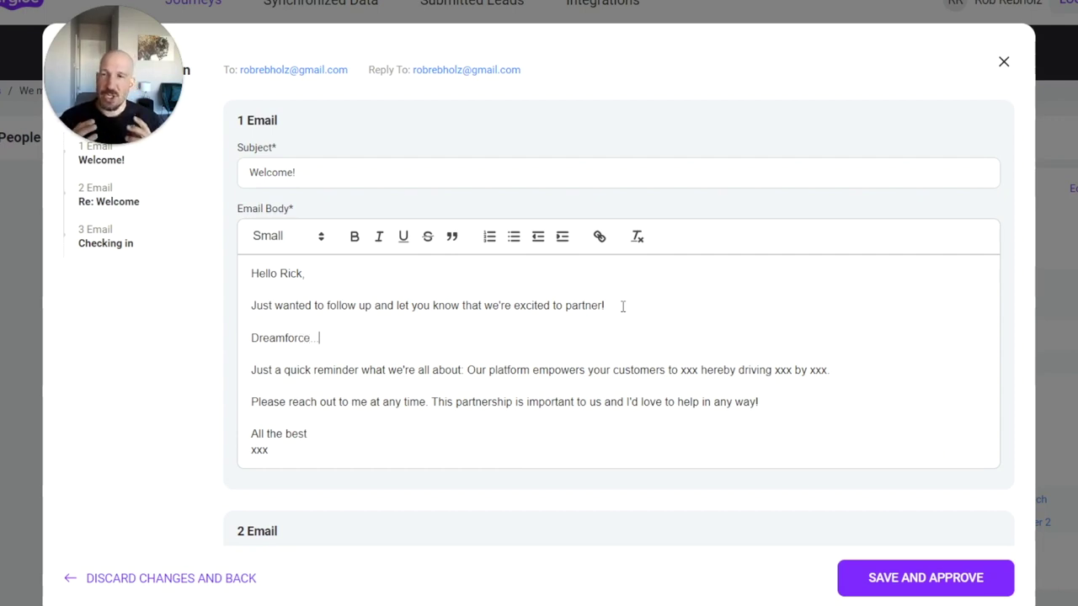
text(.)
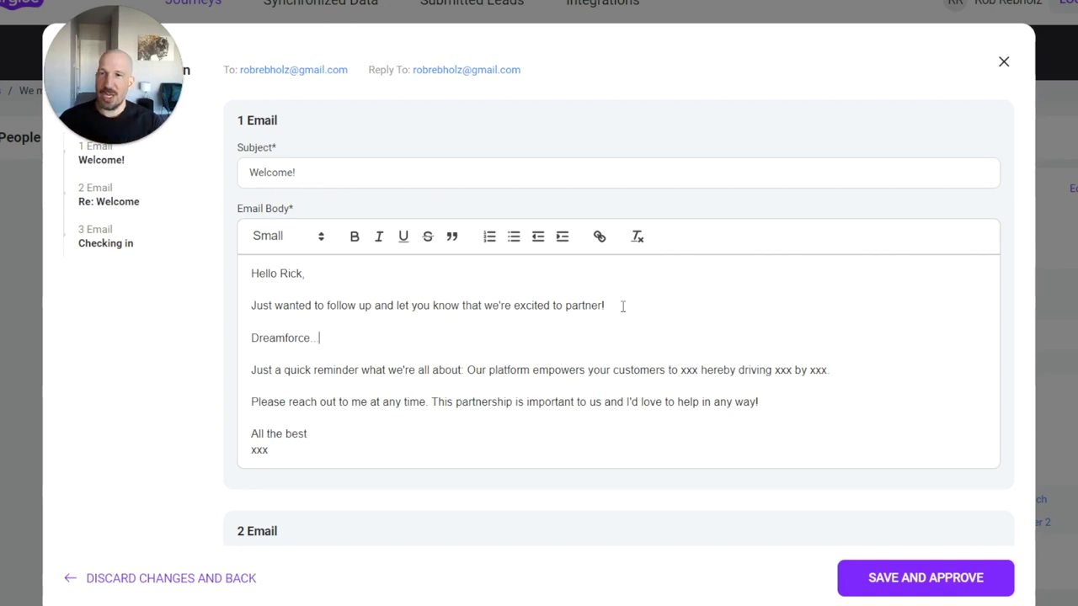
text(.)
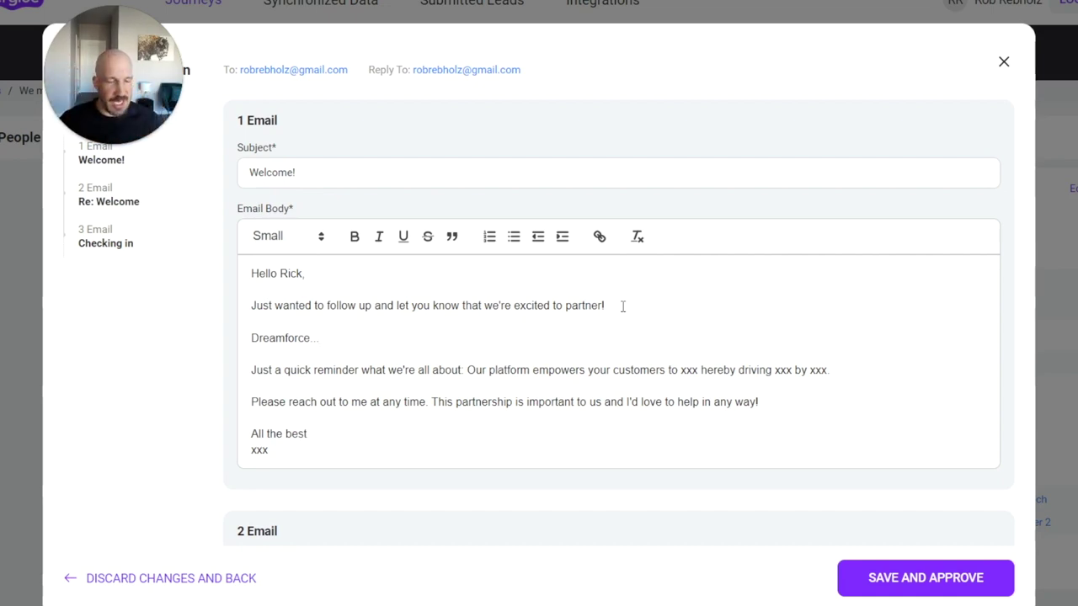
scroll(618, 306, down, 2)
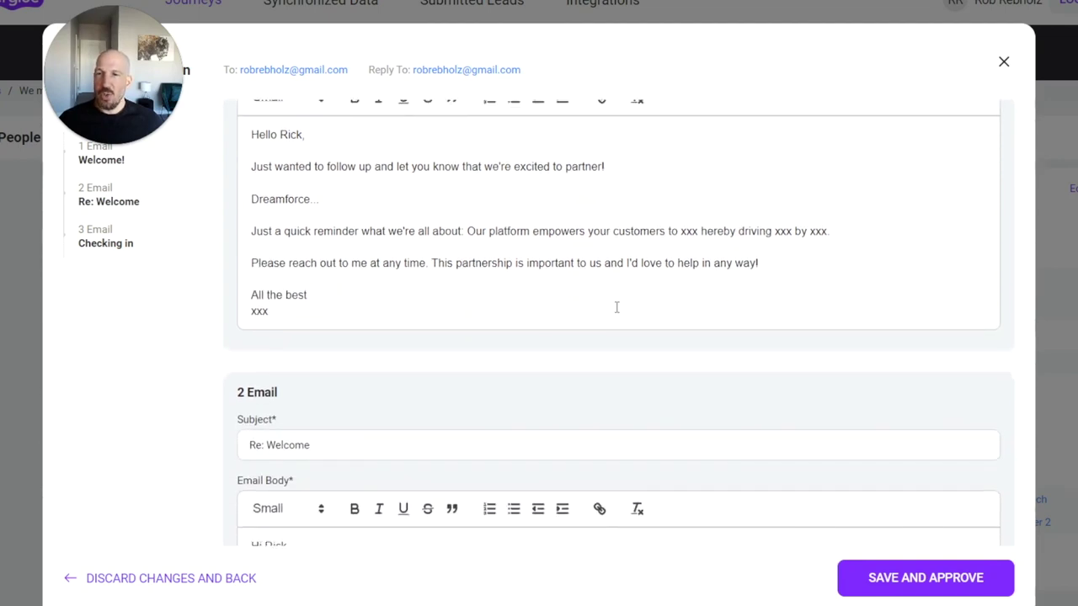
scroll(617, 307, up, 2)
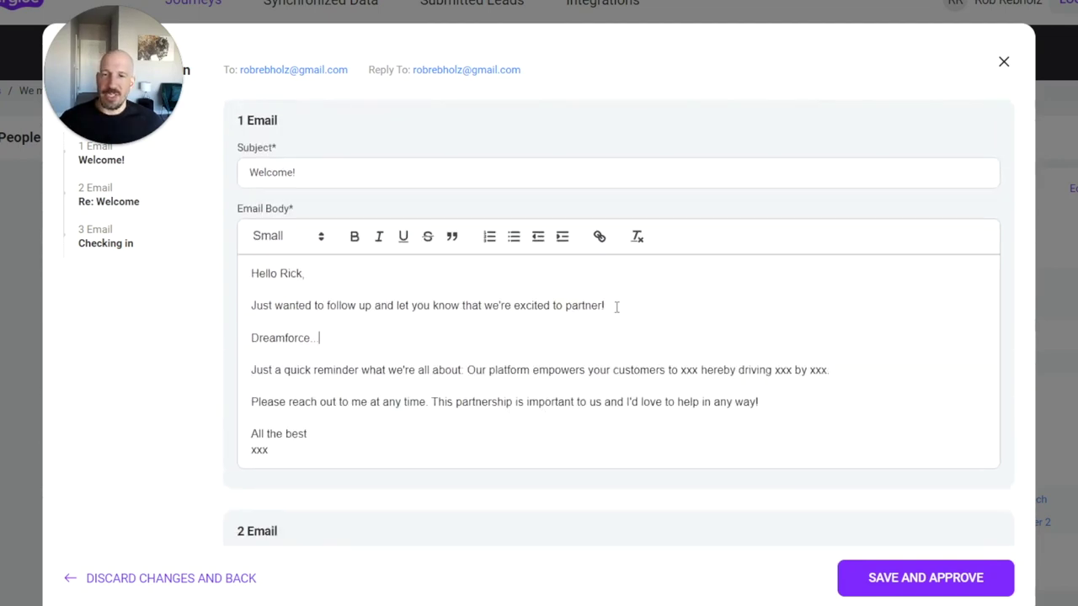
Step: Discard the changes to the CSM's Re-activation emails and close the list of people awaiting approval
click(229, 579)
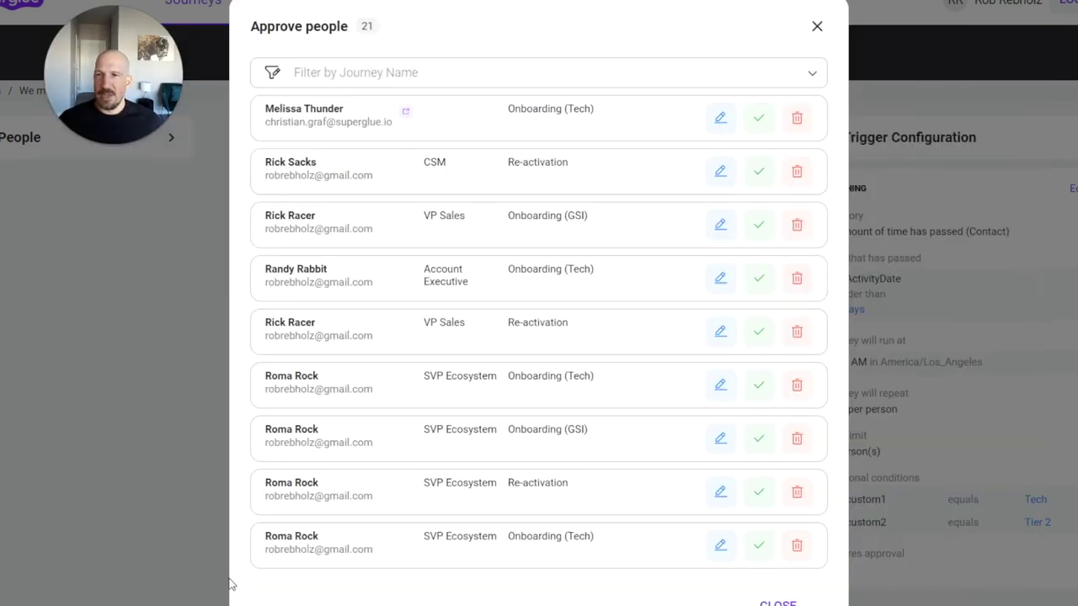
click(816, 27)
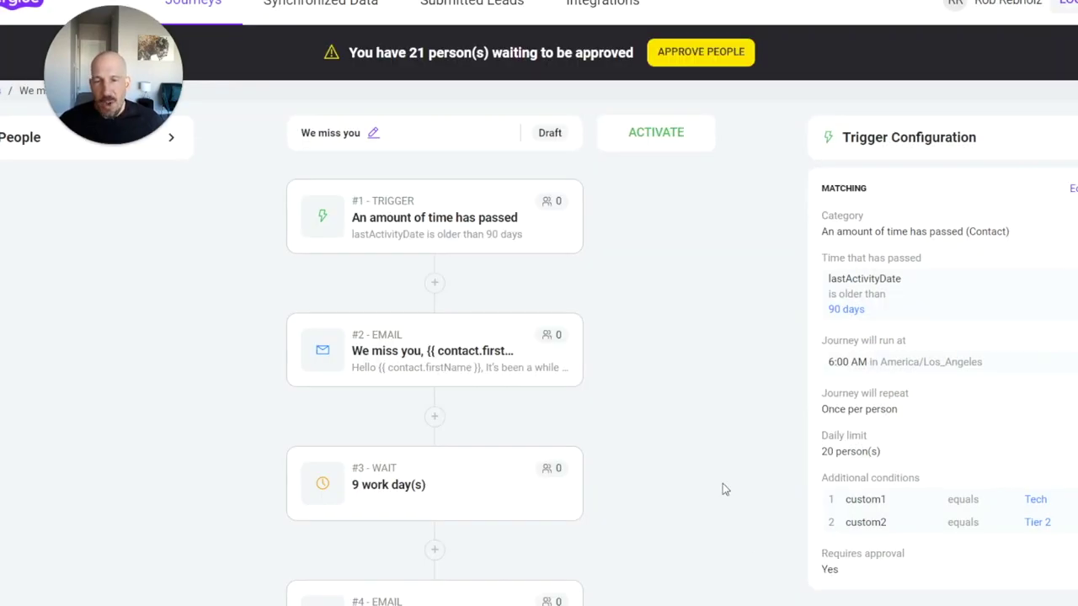
Step: Edit the "We miss you" email in journey step #2 and insert the {{ leadForm }} placeholder as a new paragraph after the opening sentence
click(529, 364)
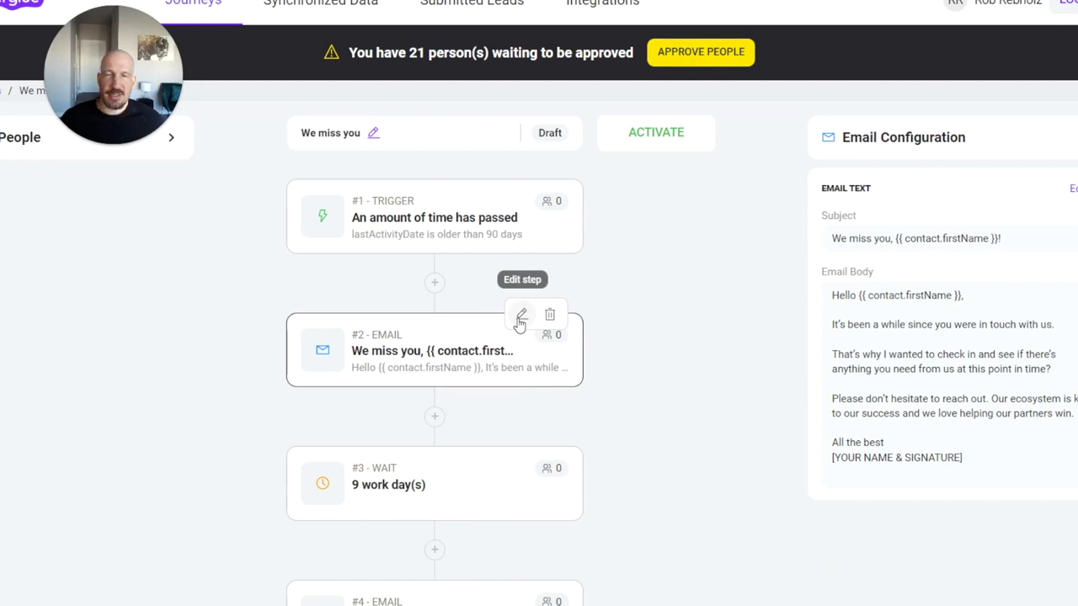
click(520, 318)
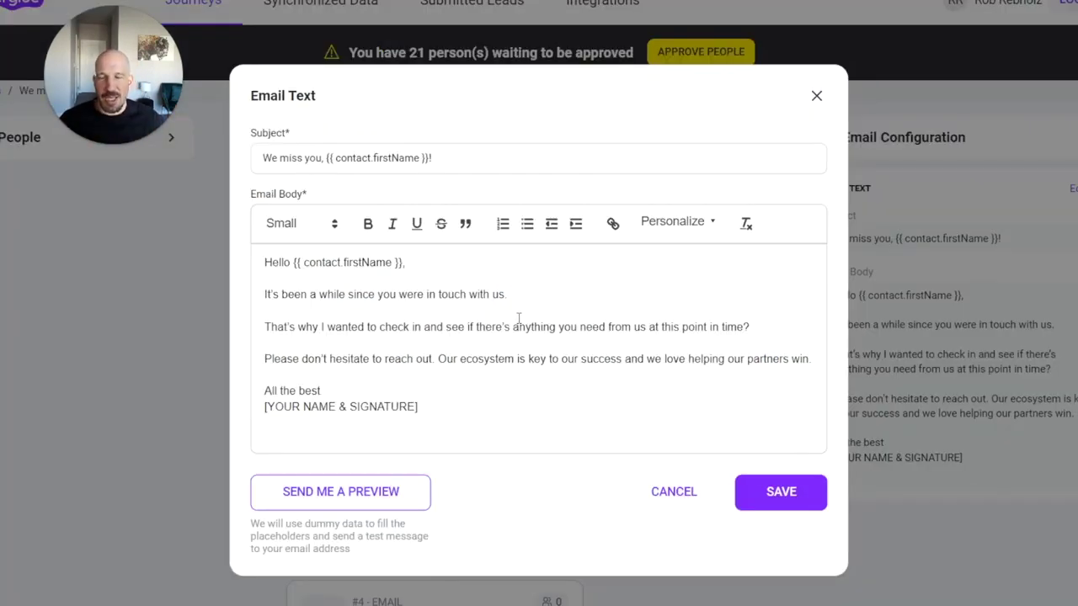
click(495, 316)
key(Return)
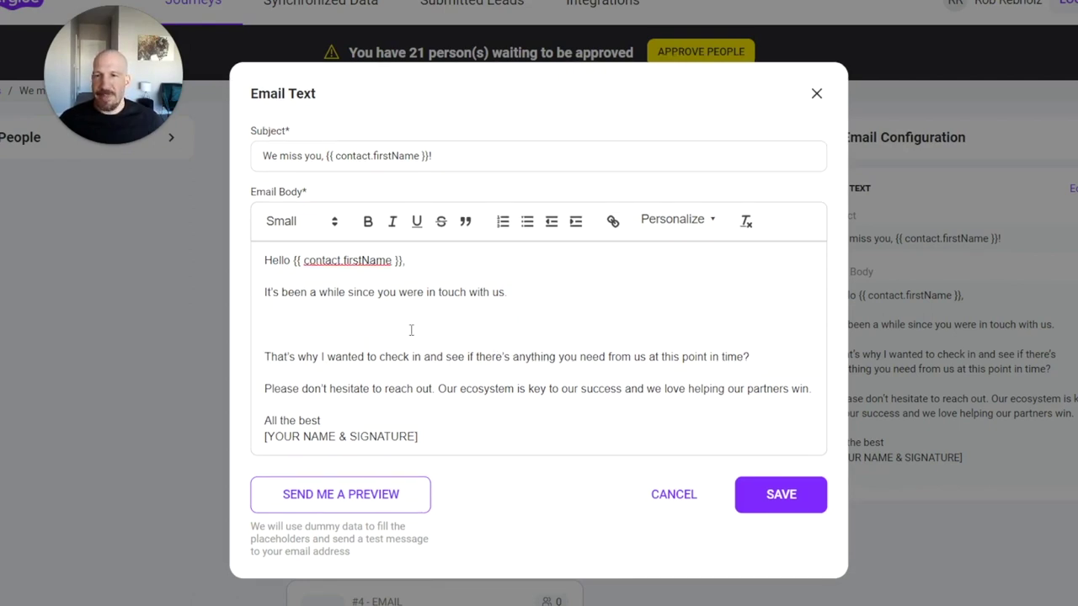
click(692, 224)
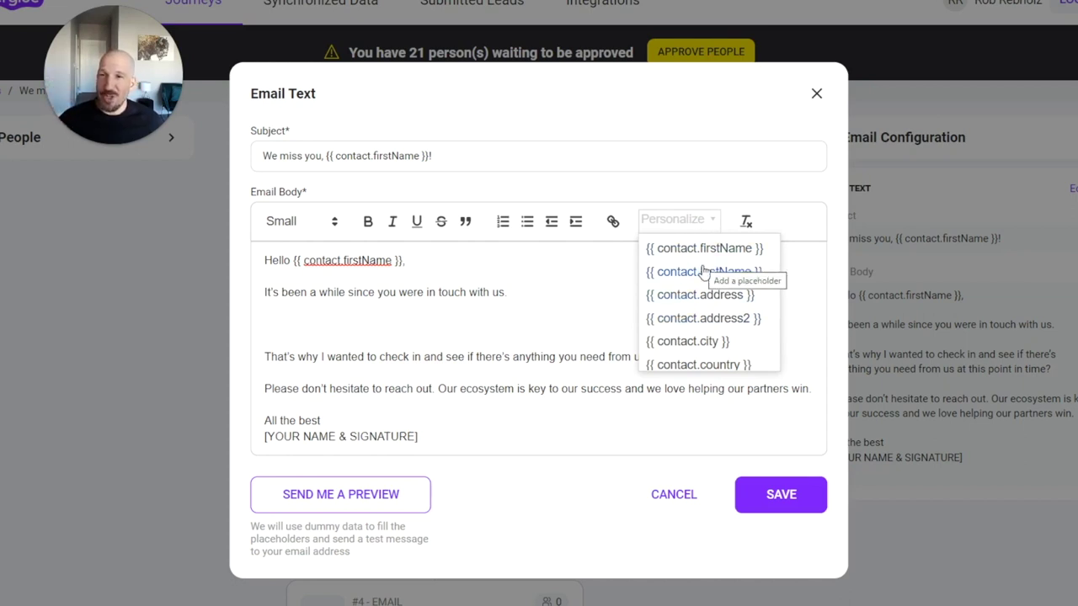
scroll(692, 305, down, 5)
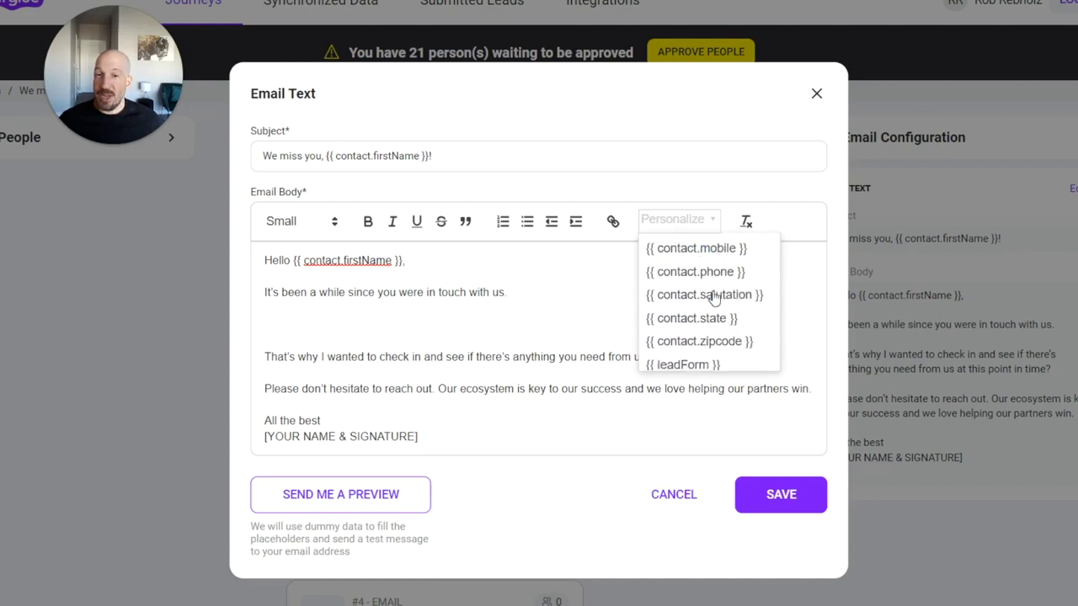
click(710, 364)
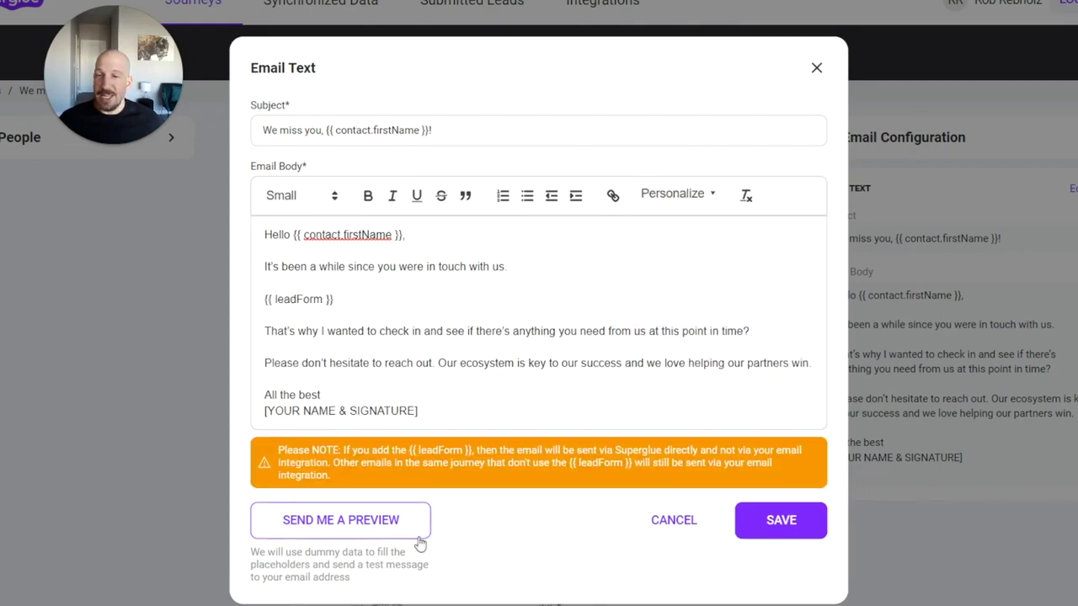
Step: Send yourself a test preview of the email containing the lead form and save the email text
click(385, 521)
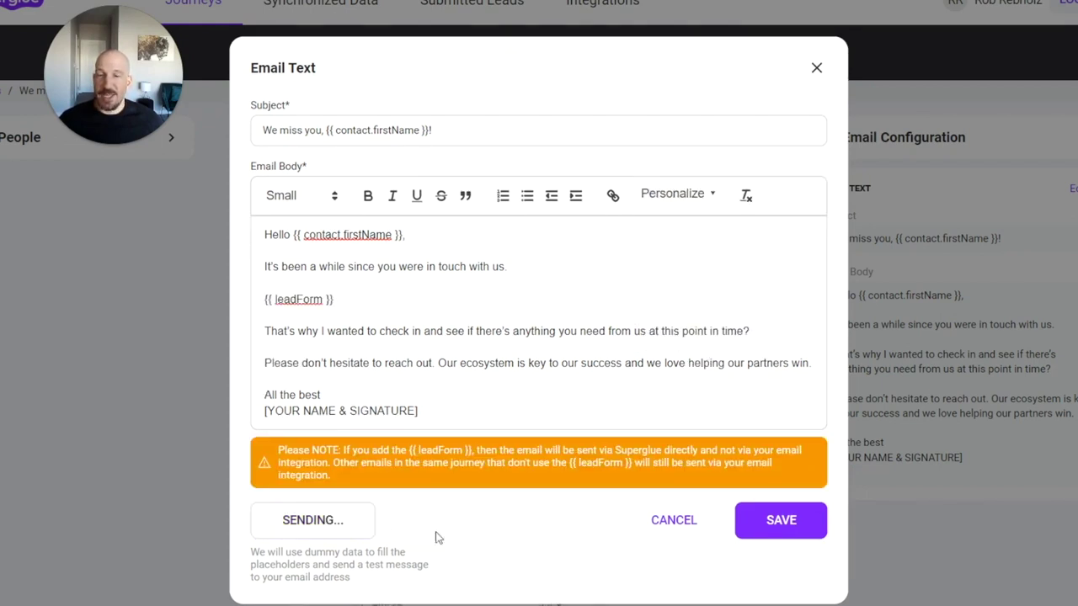
click(807, 523)
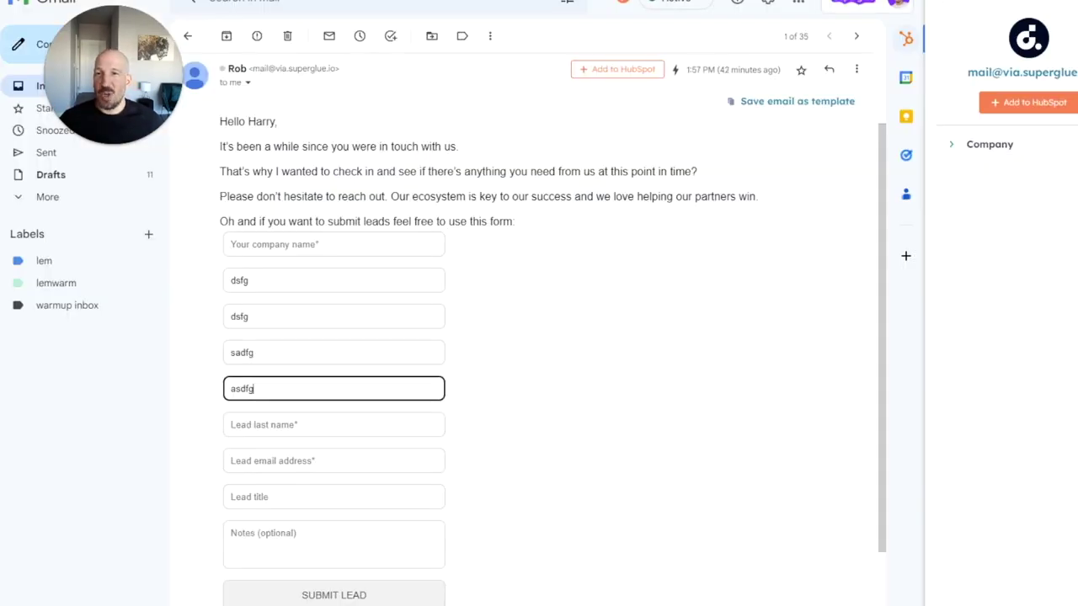
Step: In the Gmail message's lead form, replace the second field with "sdafgawsd" and append "sadf", "sadf" and "saf" to the next three fields
double_click(307, 285)
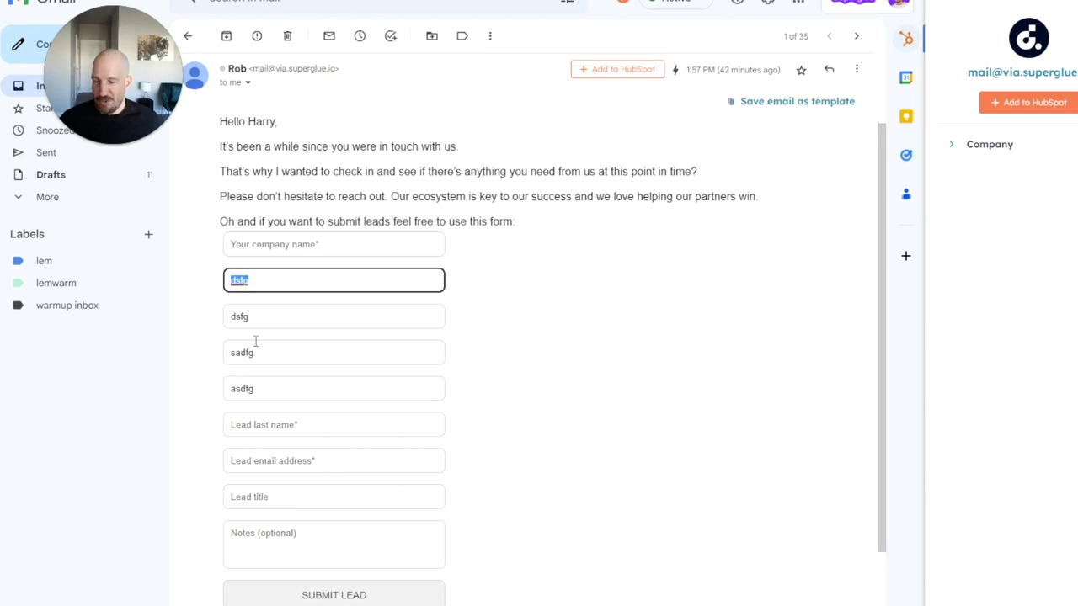
text(sdafgawsd)
click(306, 316)
text(sadf)
click(311, 348)
text(sadf)
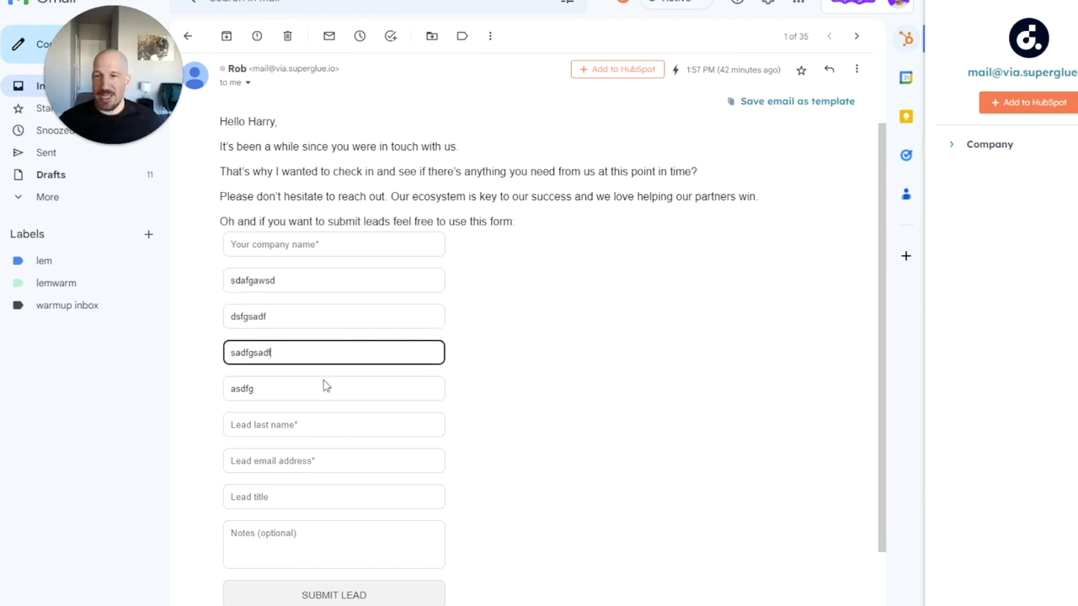
click(326, 384)
text(saf)
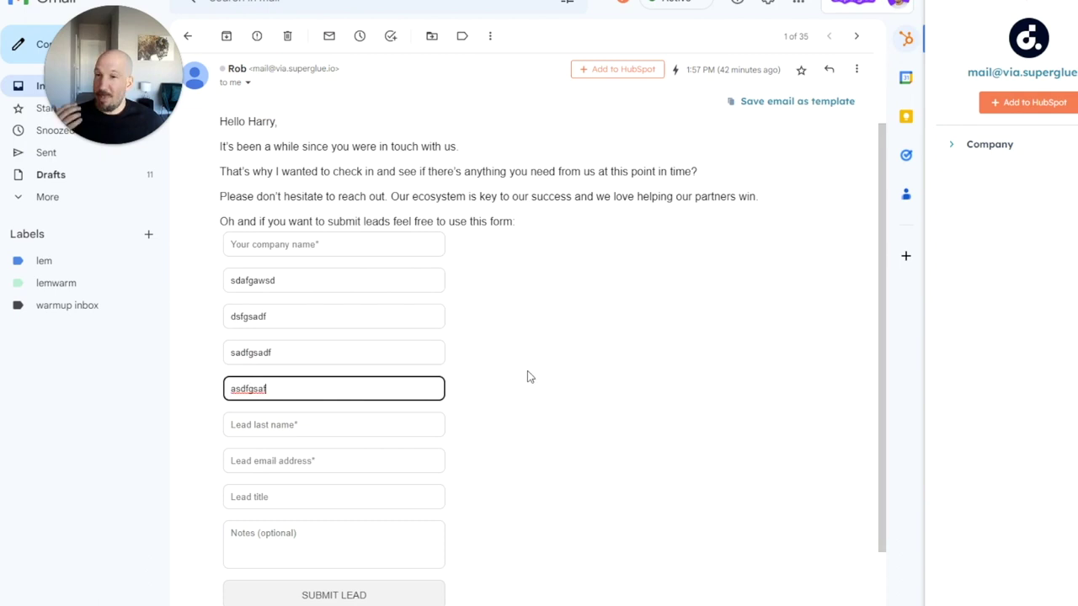